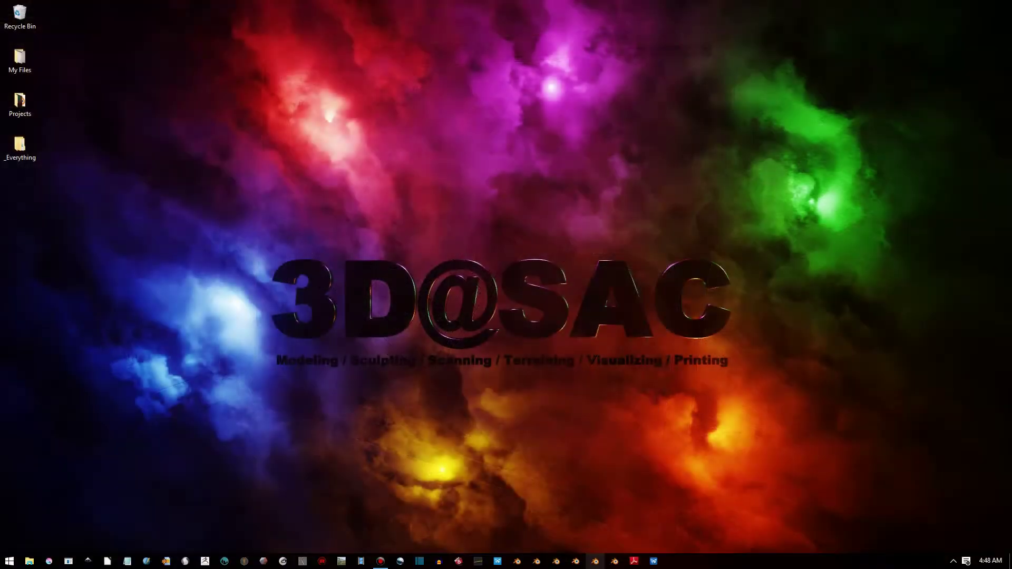
# - Launch PreForm and open the Form 2 virtual printer's details from the printer list
pyautogui.click(652, 562)
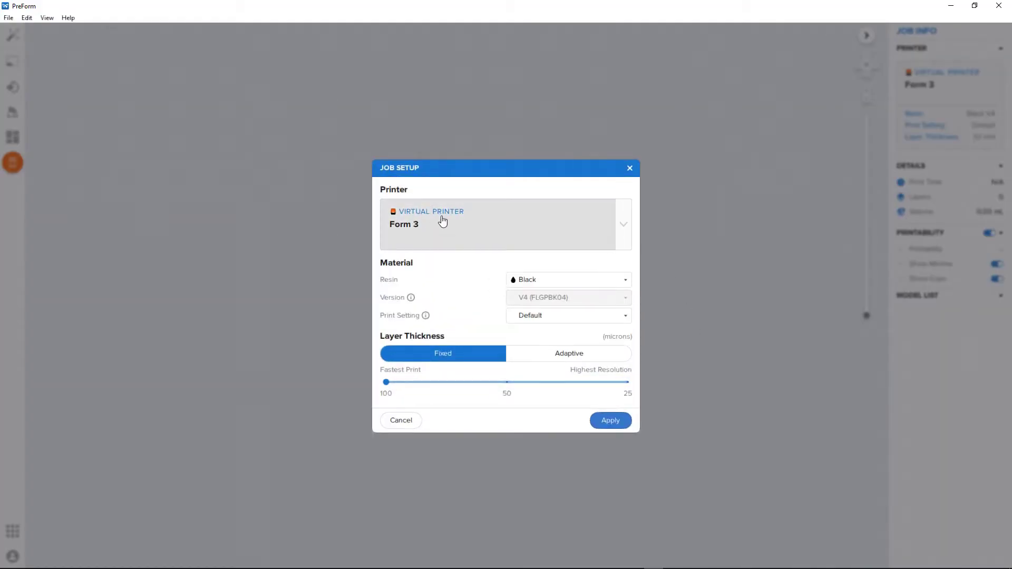
pyautogui.click(622, 224)
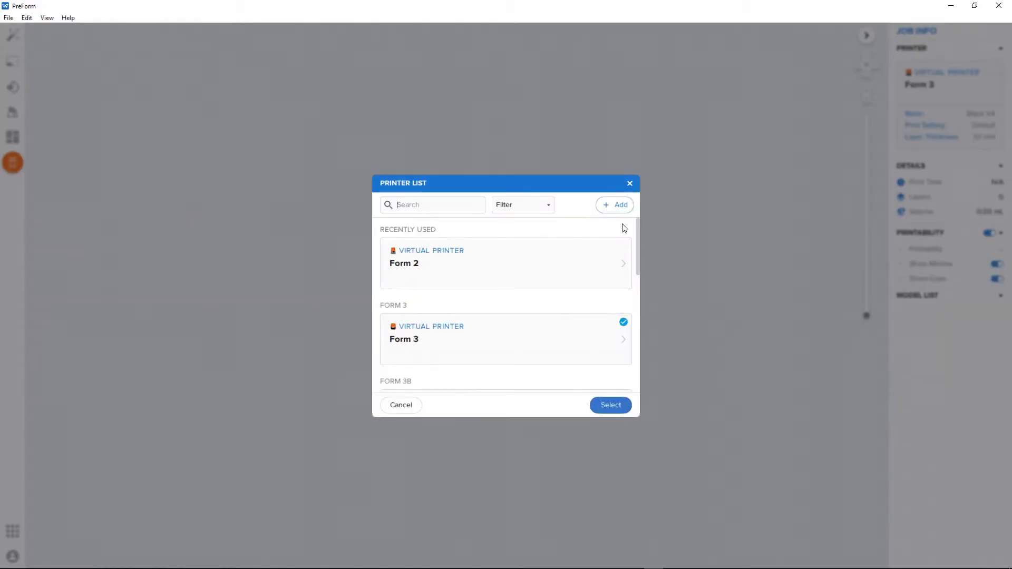
pyautogui.click(541, 269)
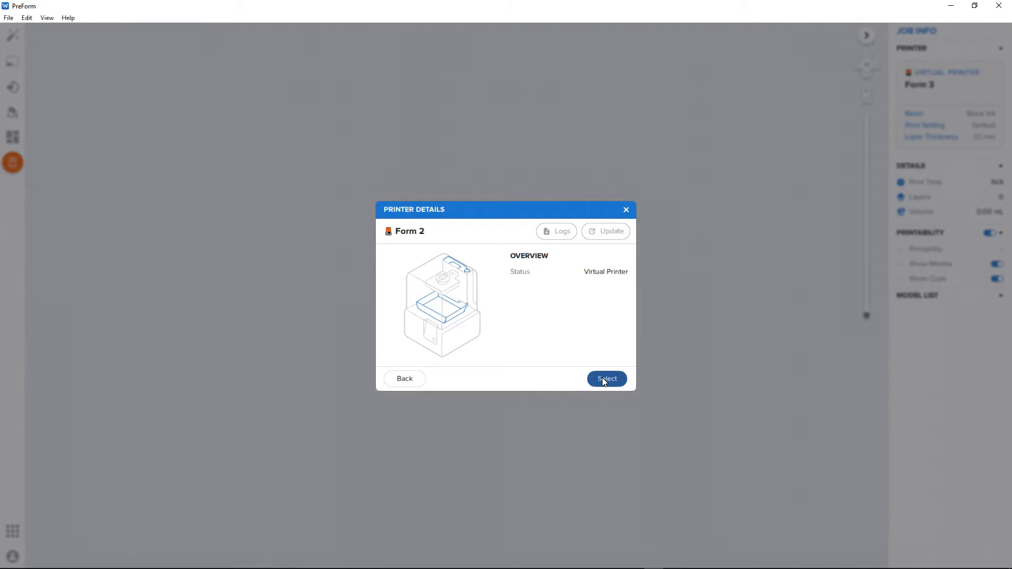
# - Select Form 2 as the job printer, open the recent DragonHead.form, and view the dragon from the front
pyautogui.click(606, 379)
pyautogui.click(9, 18)
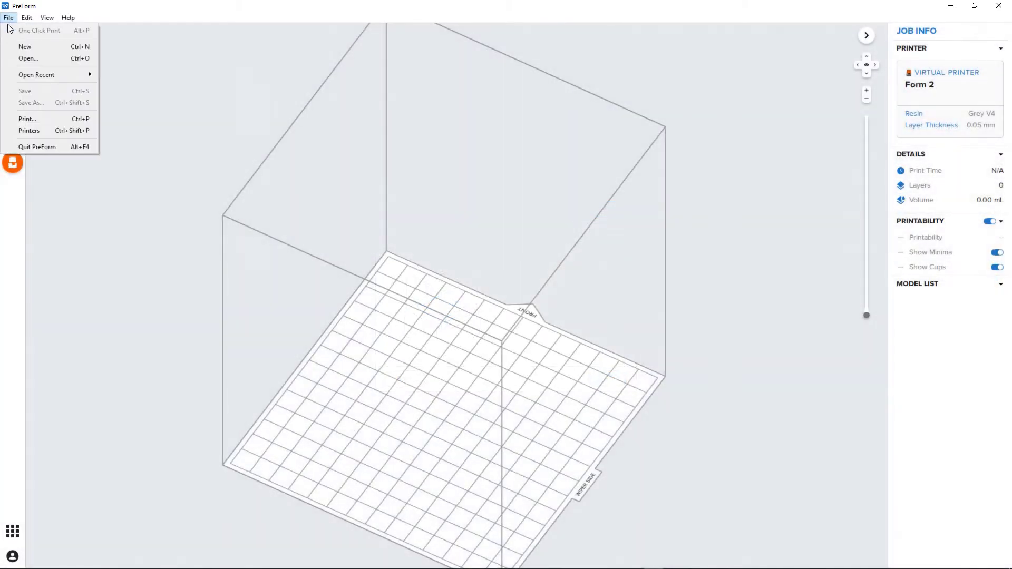
pyautogui.moveTo(60, 76)
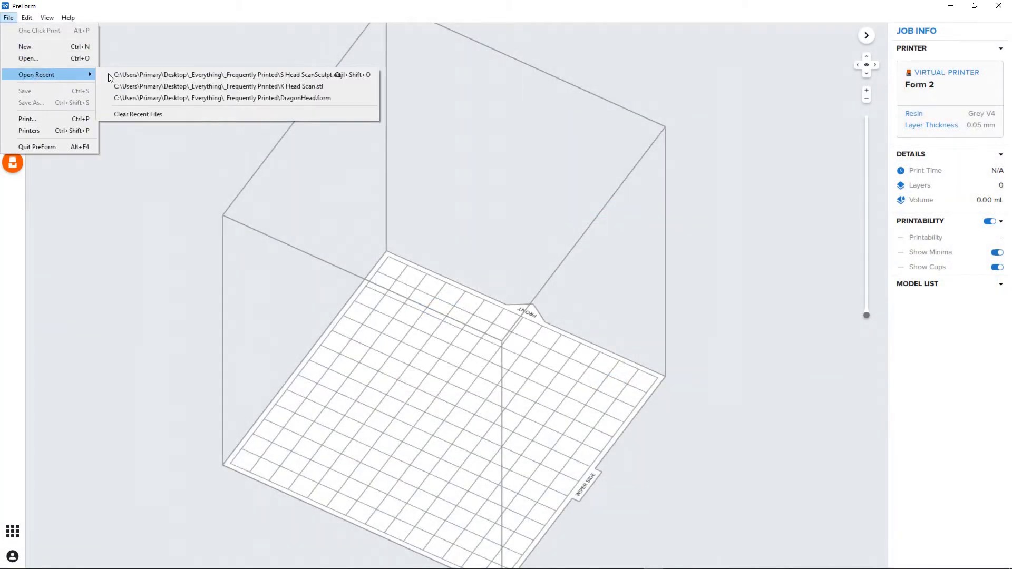
pyautogui.click(333, 98)
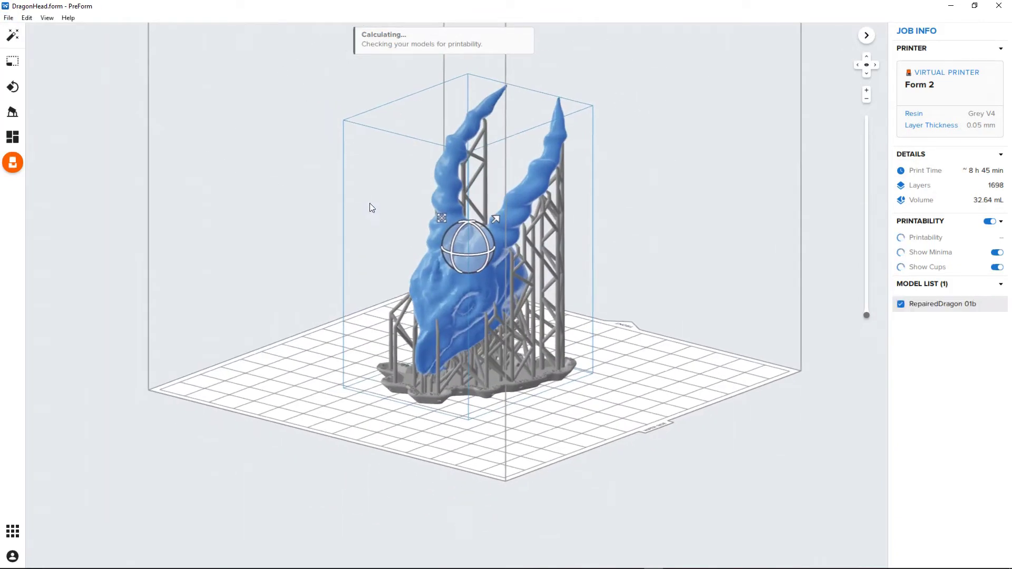
pyautogui.moveTo(371, 207); pyautogui.dragTo(678, 348, button='right')
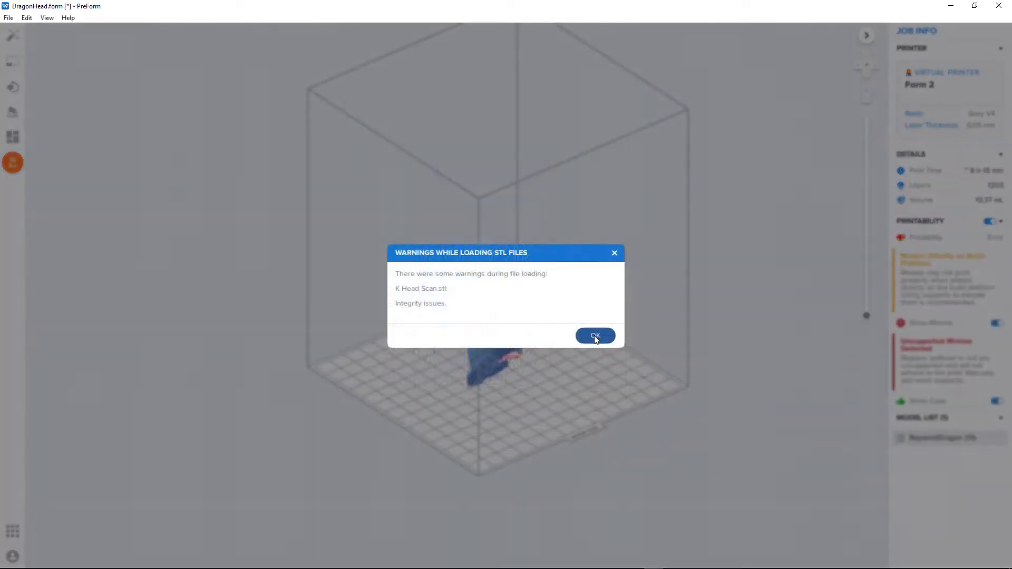
# - Dismiss the STL warning, then enlarge, rotate and move K Head Scan left on the platform
pyautogui.click(597, 337)
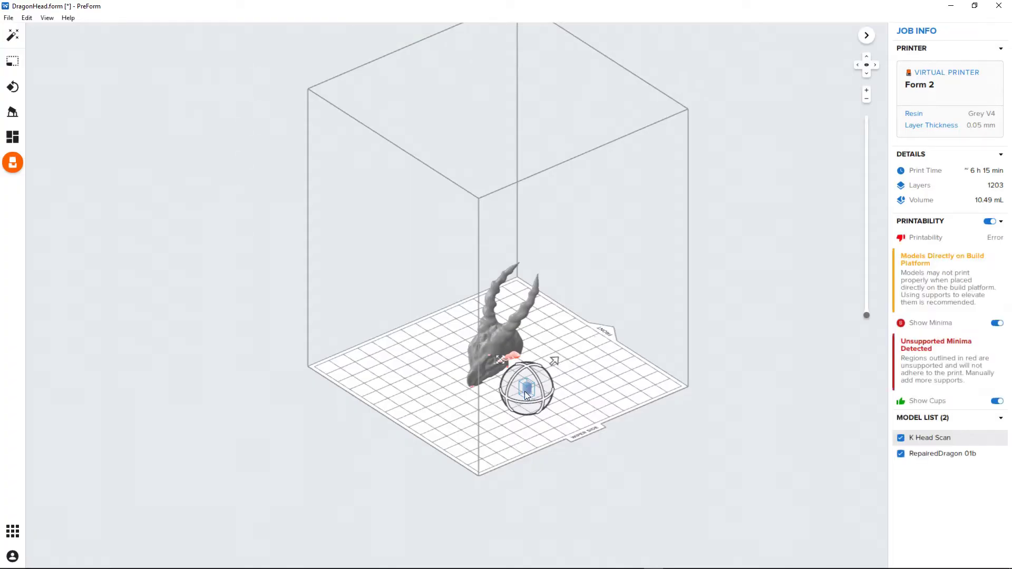
pyautogui.moveTo(555, 362); pyautogui.dragTo(669, 196)
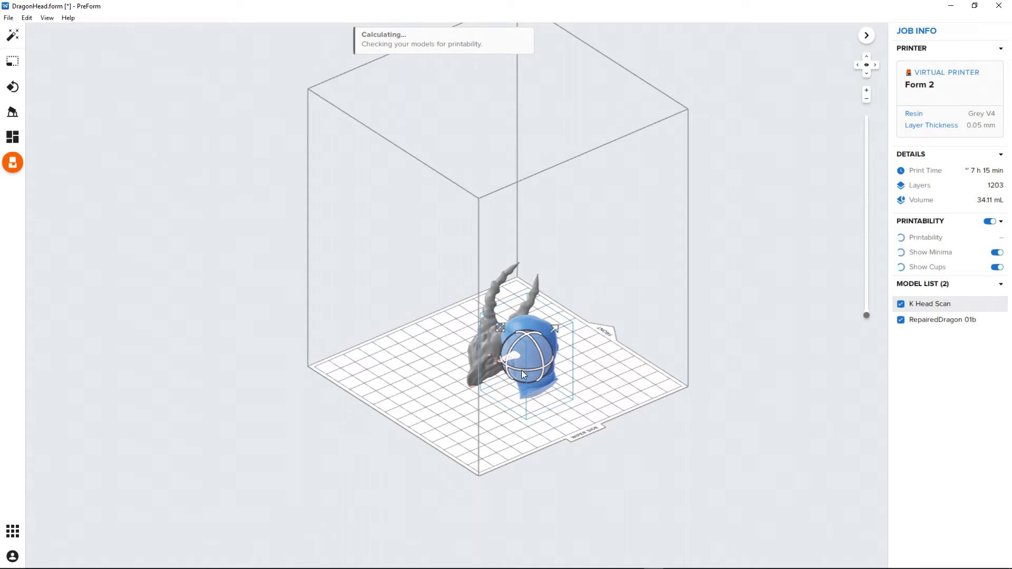
pyautogui.moveTo(527, 370); pyautogui.dragTo(557, 364)
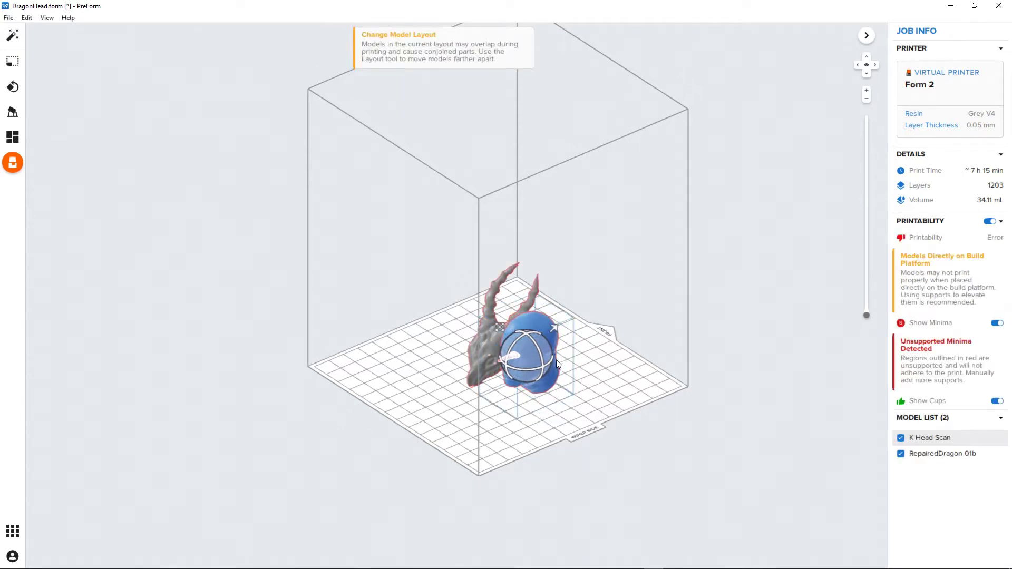
pyautogui.moveTo(501, 331); pyautogui.dragTo(356, 308)
pyautogui.press('f')
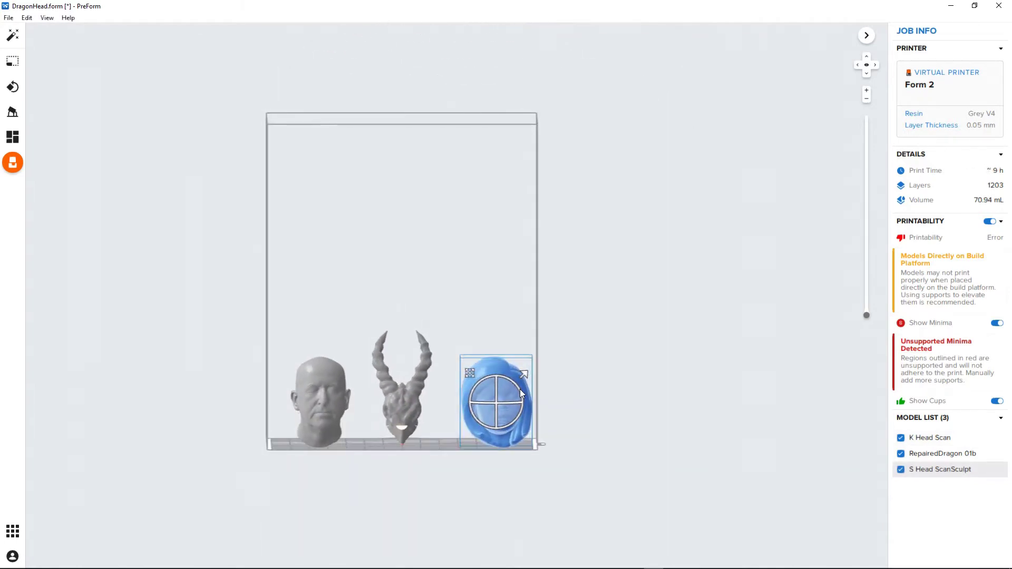
# - Rotate S Head ScanSculpt slightly and select the K Head Scan model
pyautogui.moveTo(521, 393); pyautogui.dragTo(518, 391)
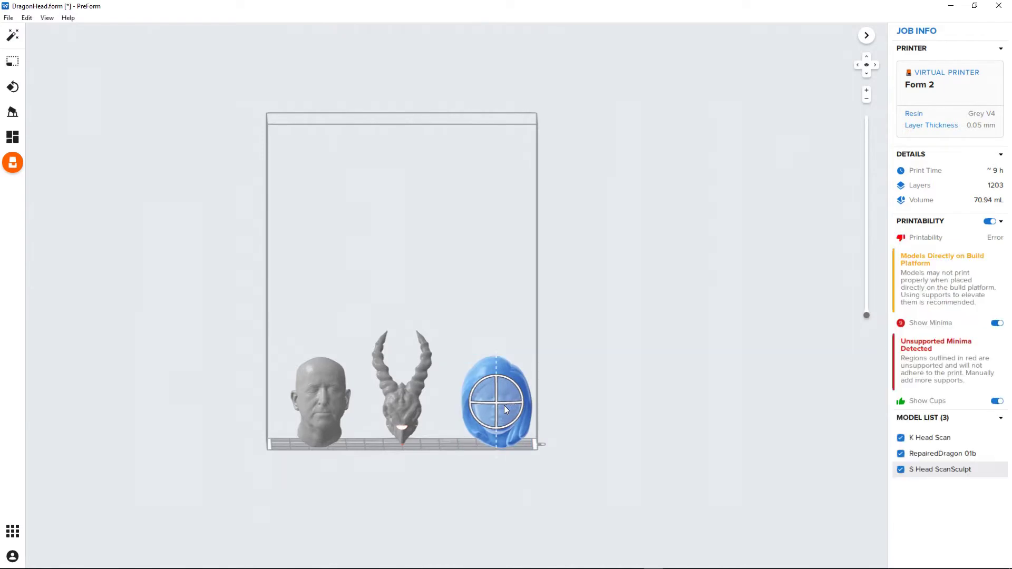
pyautogui.moveTo(616, 384); pyautogui.dragTo(586, 384, button='right')
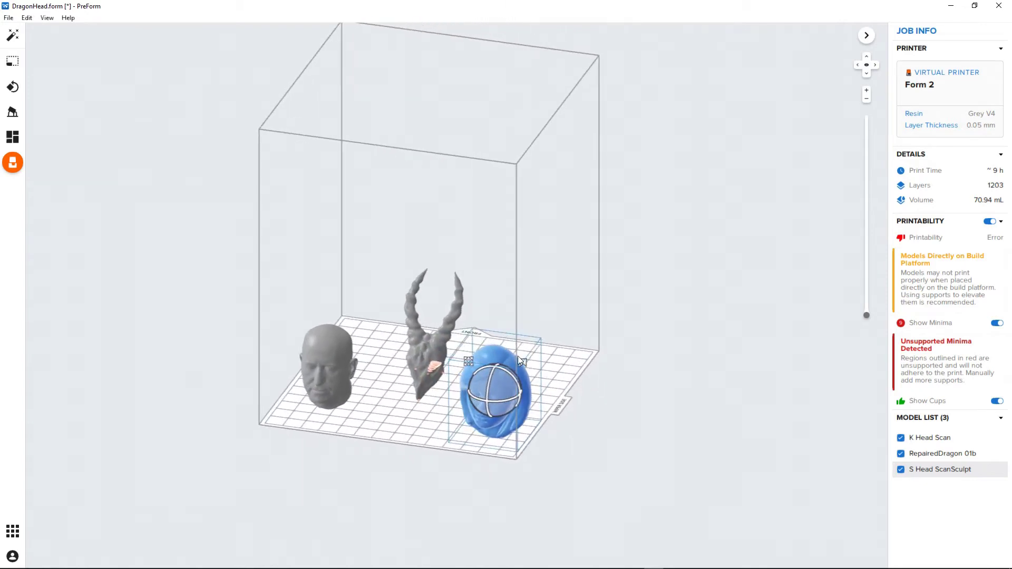
pyautogui.click(325, 350)
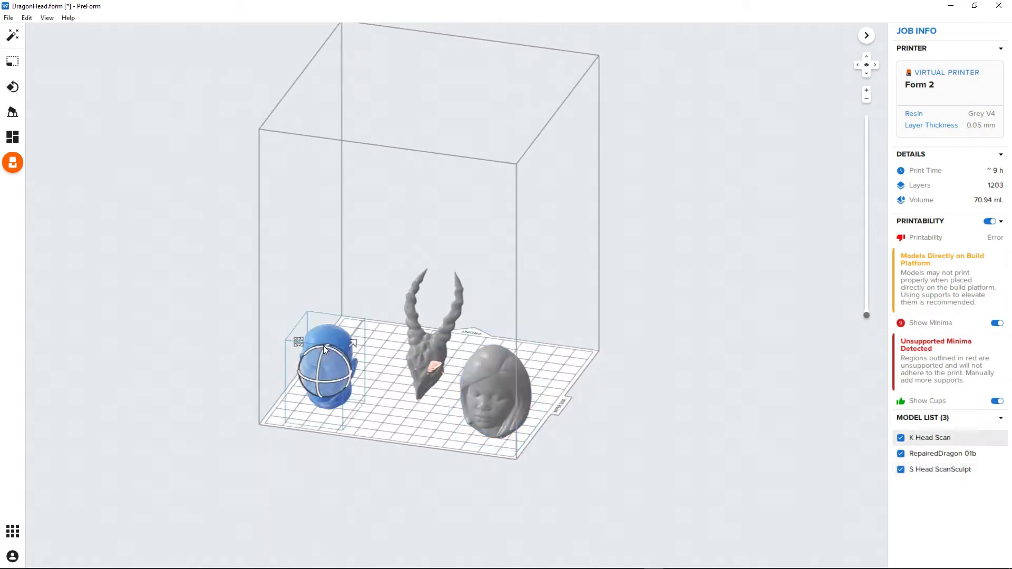
# - Delete the K Head Scan and dragon models from the platform
pyautogui.press('Delete')
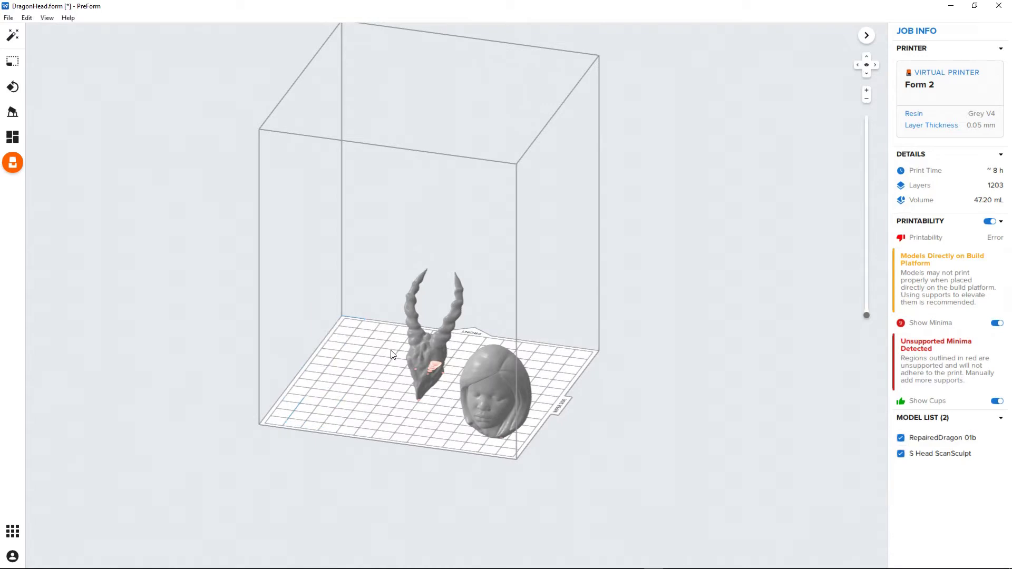
pyautogui.click(414, 344)
pyautogui.press('Delete')
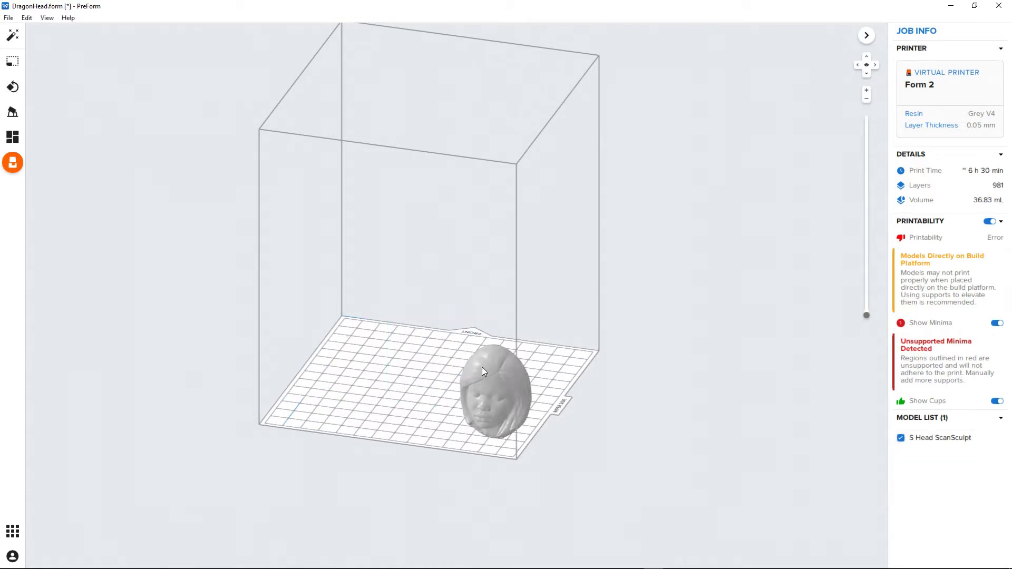
# - Move S Head ScanSculpt toward the platform's centre and view it in profile
pyautogui.click(485, 363)
pyautogui.moveTo(485, 362); pyautogui.dragTo(439, 328)
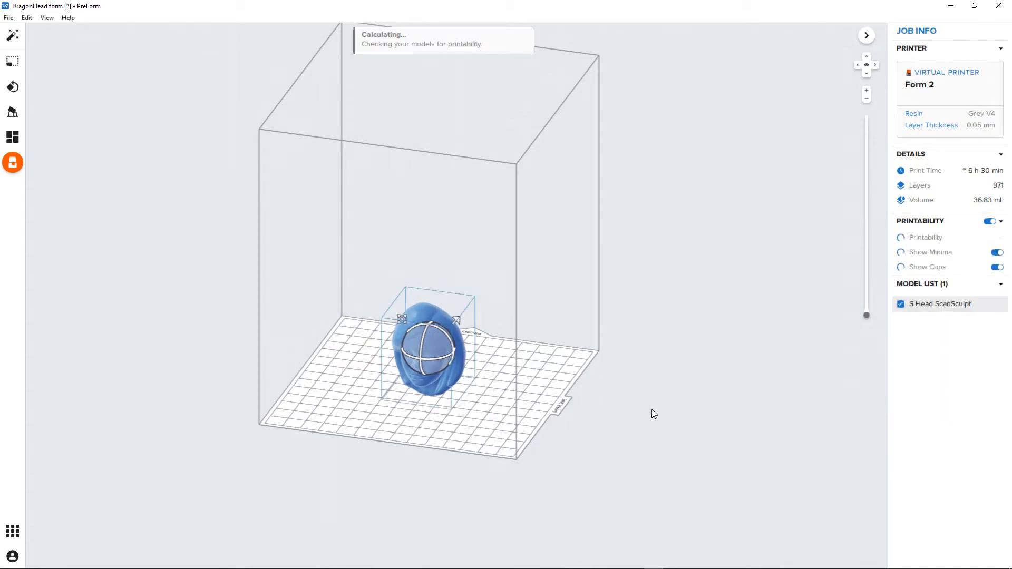
pyautogui.moveTo(652, 409); pyautogui.dragTo(621, 406, button='right')
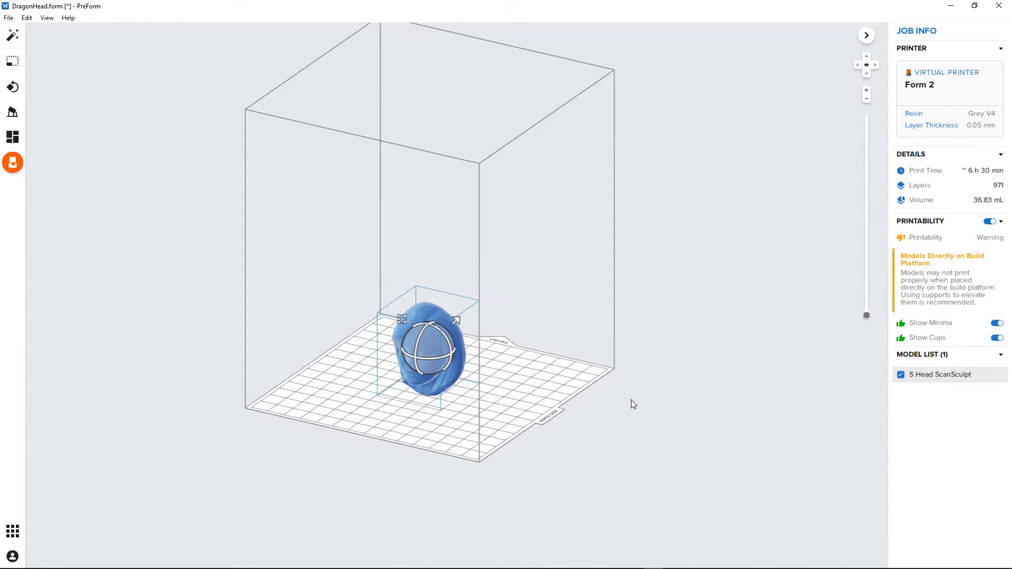
pyautogui.click(631, 400)
pyautogui.scroll(4, 628, 396)
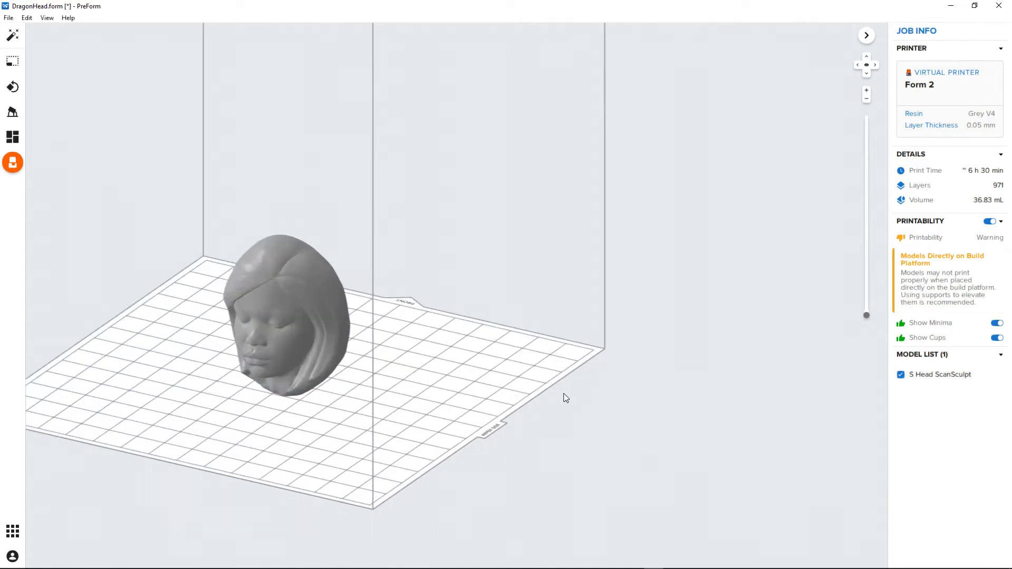
pyautogui.keyDown('shift'); pyautogui.moveTo(566, 397); pyautogui.dragTo(751, 336, button='right'); pyautogui.keyUp('shift')
pyautogui.moveTo(760, 394); pyautogui.dragTo(724, 393, button='right')
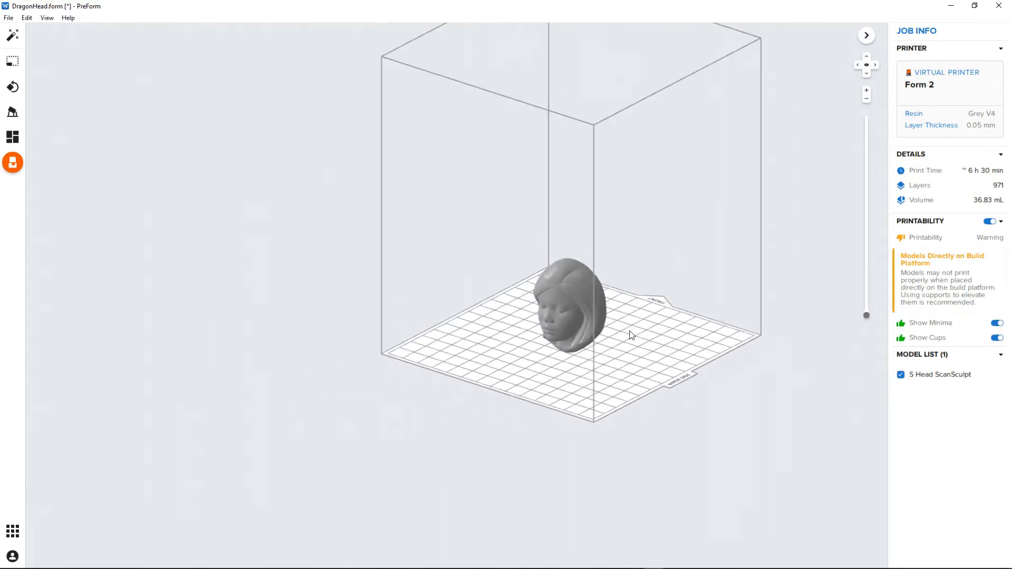
# - Tip the head over with the rotation sphere, bringing the print to 820 layers
pyautogui.rightClick(573, 293)
pyautogui.click(561, 286)
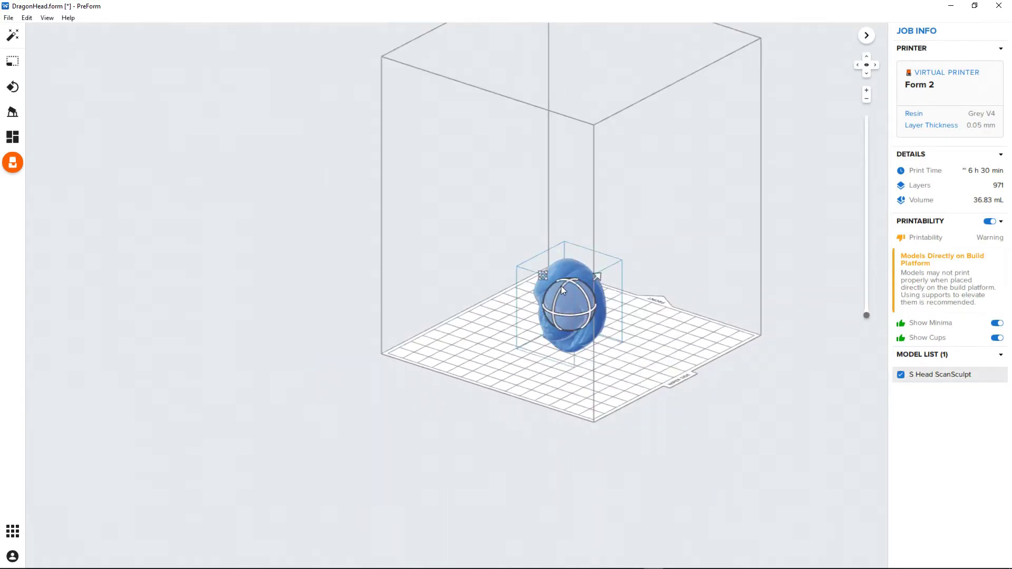
pyautogui.moveTo(561, 286); pyautogui.dragTo(547, 334)
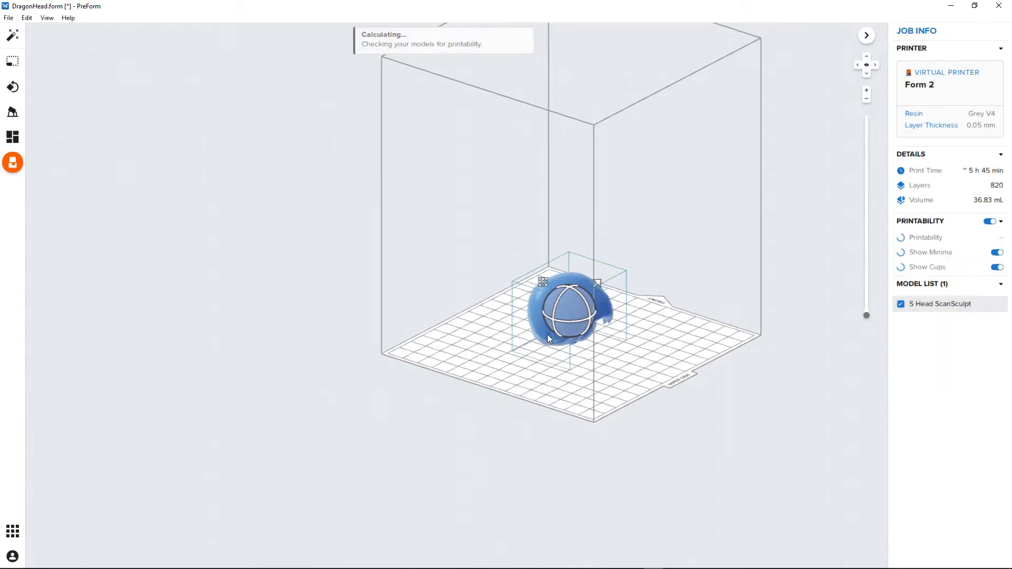
pyautogui.moveTo(716, 406); pyautogui.dragTo(696, 371, button='right')
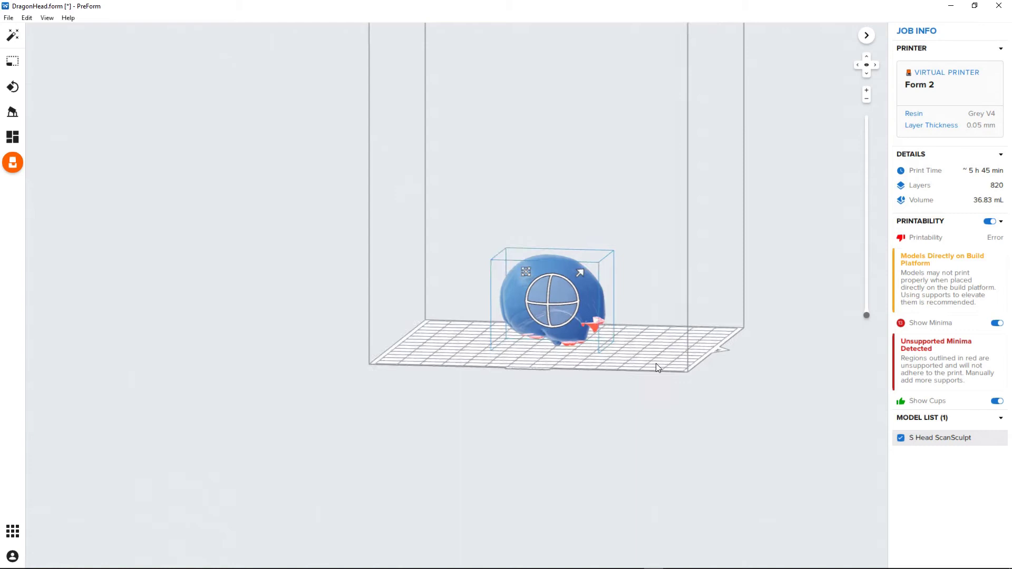
pyautogui.scroll(5, 657, 365)
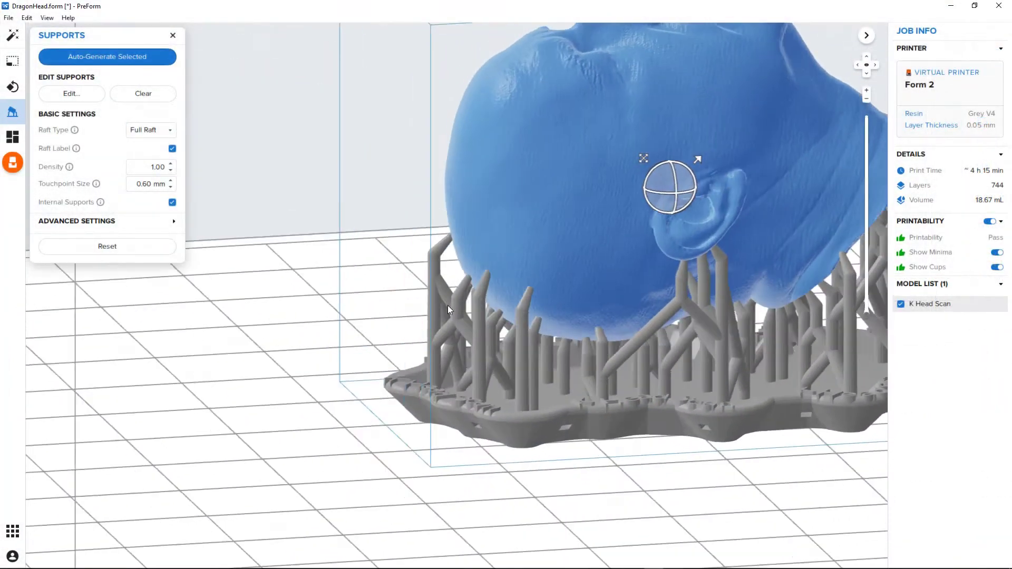
# - Orbit to eye level to inspect the head on its regenerated supports
pyautogui.moveTo(447, 305); pyautogui.dragTo(277, 370, button='right')
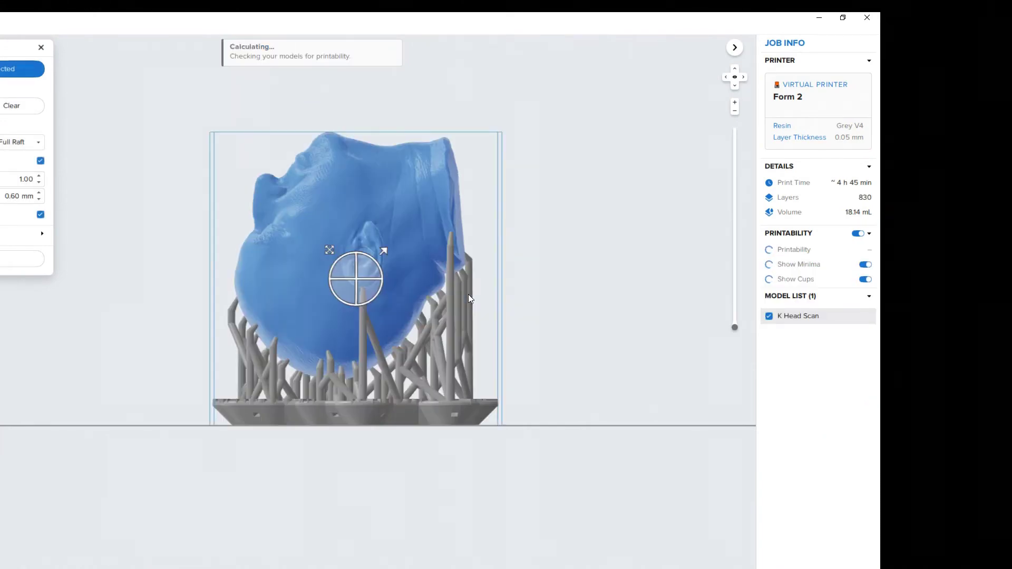
# - Orbit around the supported head and switch to a level side view
pyautogui.moveTo(518, 293)
pyautogui.mouseDown(button='right')
pyautogui.moveTo(482, 309)
pyautogui.moveTo(111, 310)
pyautogui.moveTo(9, 294)
pyautogui.moveTo(143, 310)
pyautogui.moveTo(380, 309)
pyautogui.moveTo(524, 285)
pyautogui.mouseUp(button='right')
pyautogui.press('f')
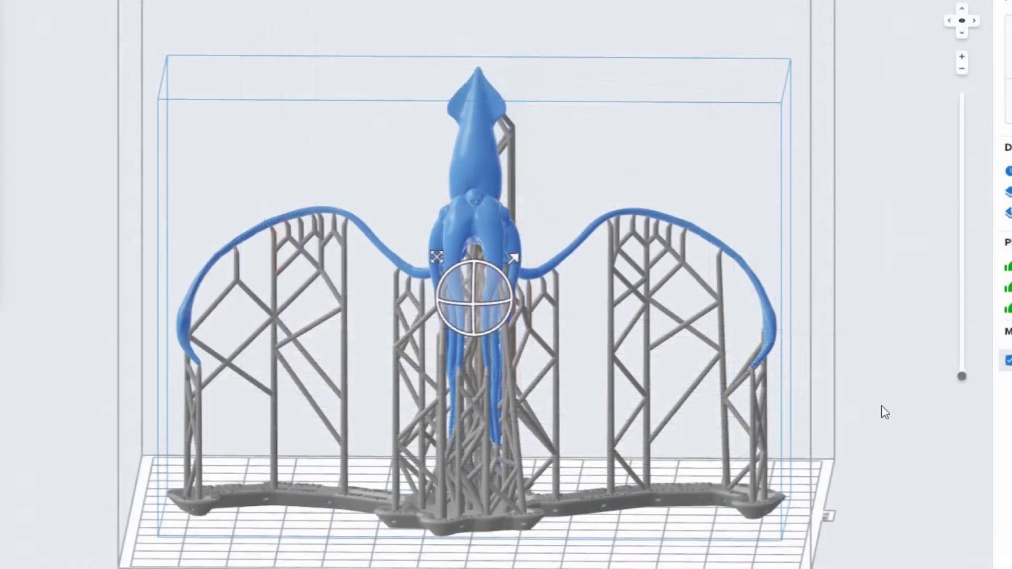
# - Rotate the squid to a new orientation and inspect its regenerated supports from several angles
pyautogui.moveTo(882, 409); pyautogui.dragTo(375, 380, button='right')
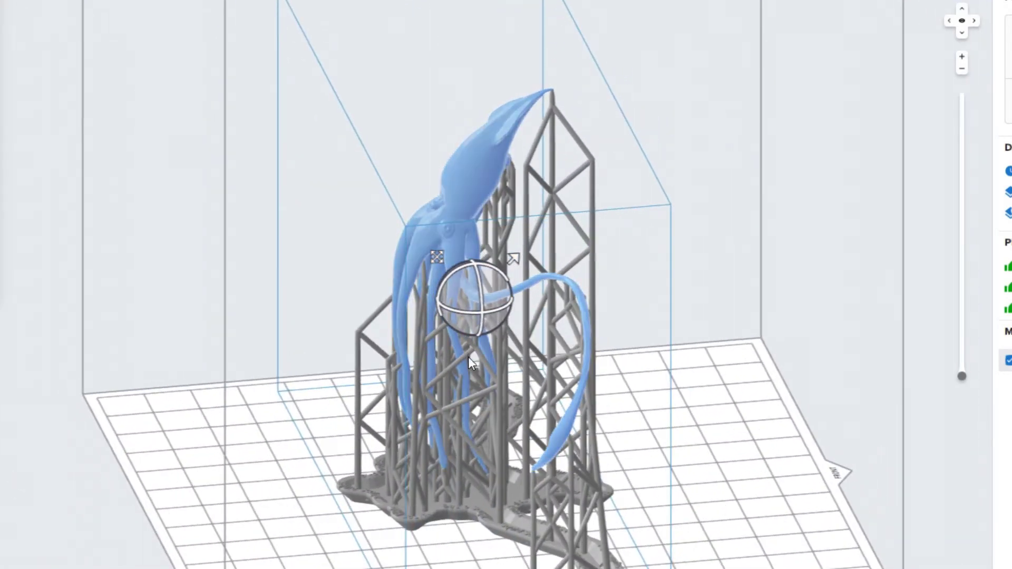
pyautogui.moveTo(737, 413); pyautogui.dragTo(371, 357, button='right')
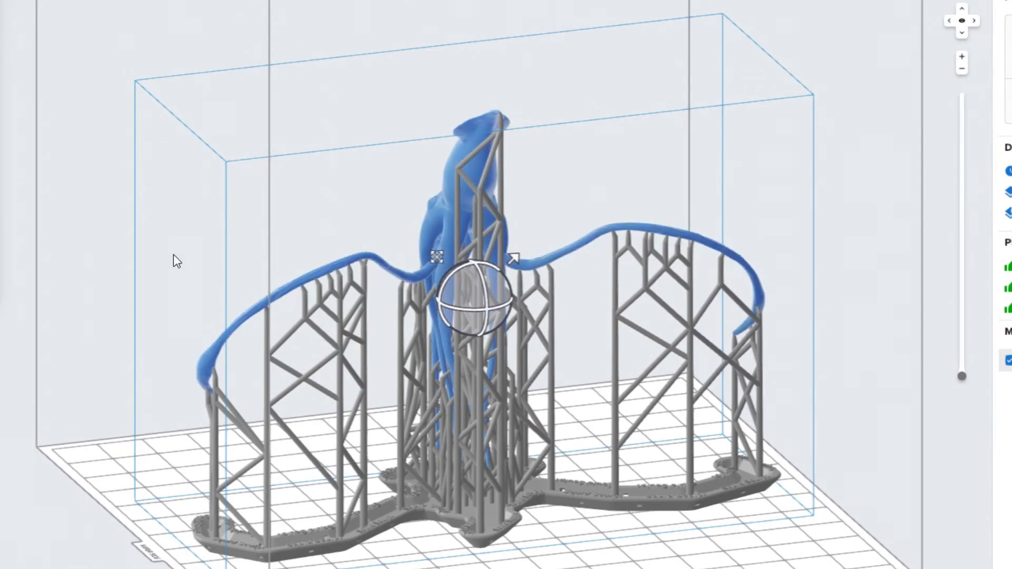
pyautogui.moveTo(173, 262); pyautogui.dragTo(495, 279, button='right')
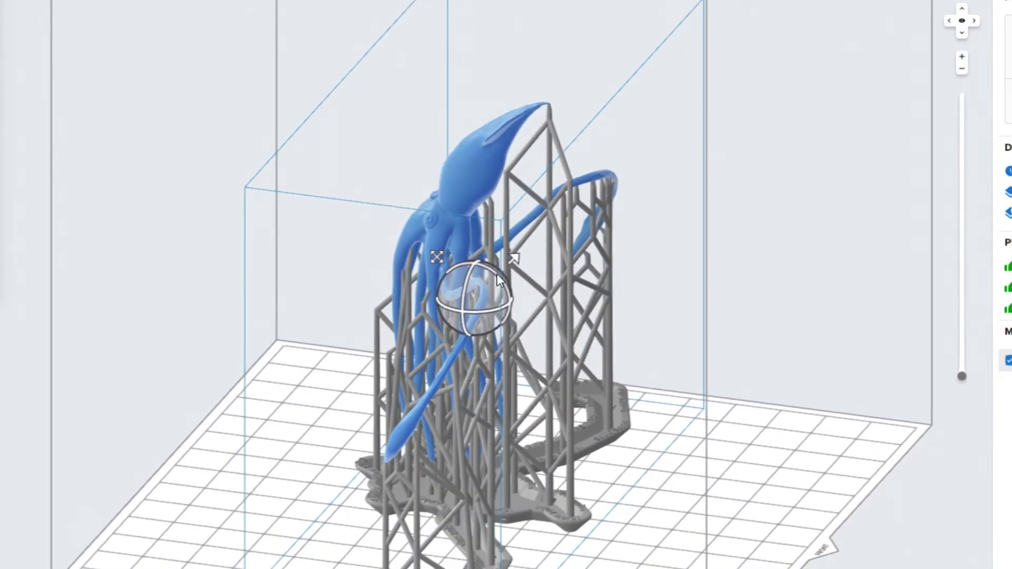
pyautogui.moveTo(496, 274); pyautogui.dragTo(306, 460)
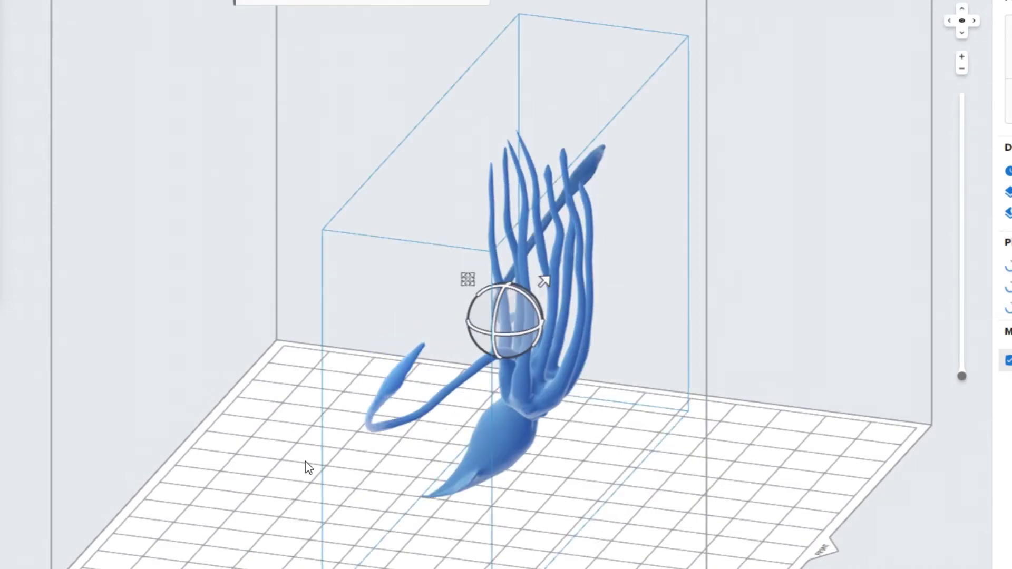
pyautogui.scroll(6, 502, 308)
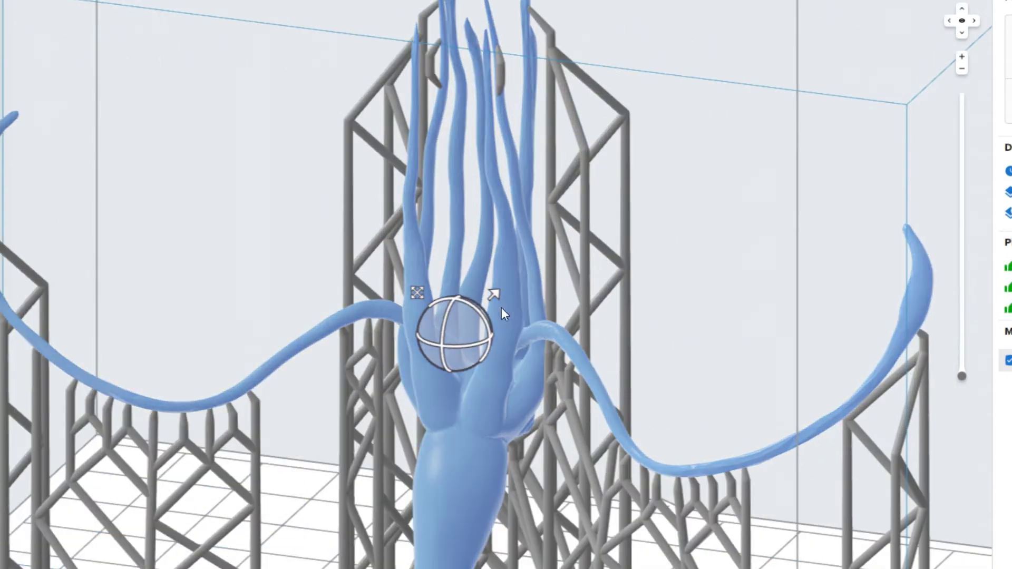
pyautogui.moveTo(210, 224); pyautogui.dragTo(390, 222, button='right')
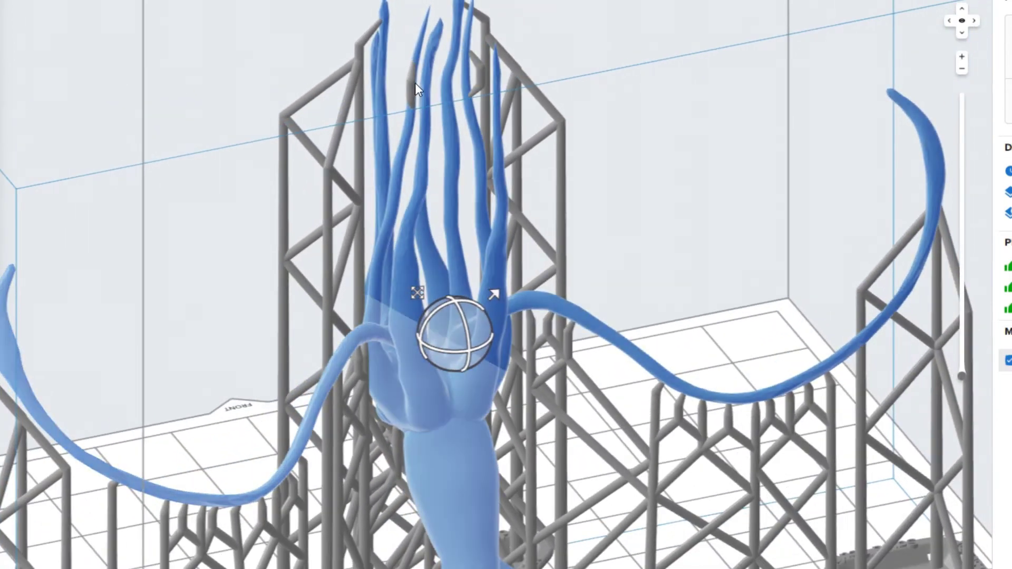
pyautogui.moveTo(640, 126); pyautogui.dragTo(327, 187, button='right')
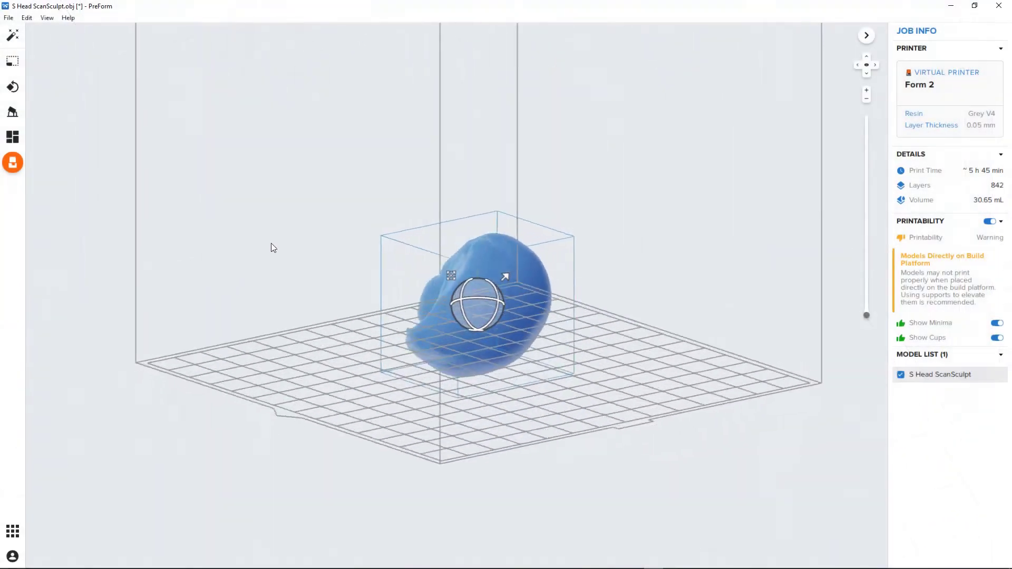
# - Auto-generate supports for the head and preview the raft slice at layer 36
pyautogui.moveTo(271, 242); pyautogui.dragTo(429, 349, button='right')
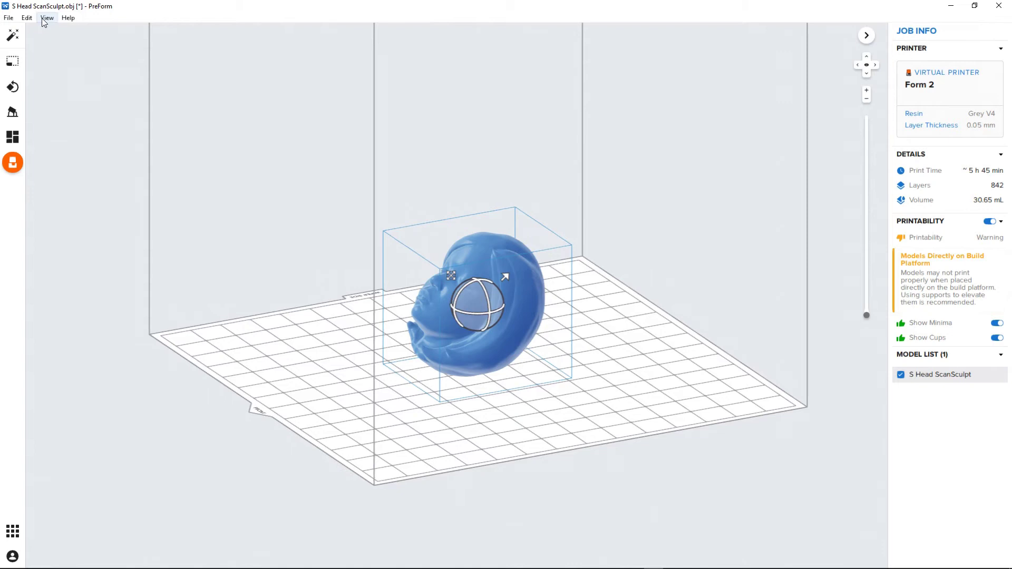
pyautogui.click(12, 112)
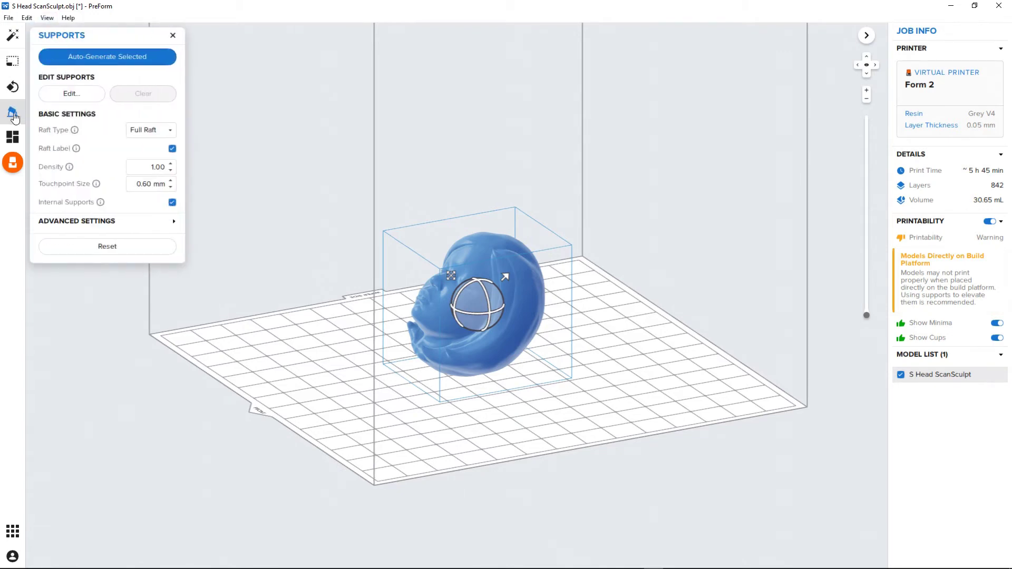
pyautogui.click(86, 59)
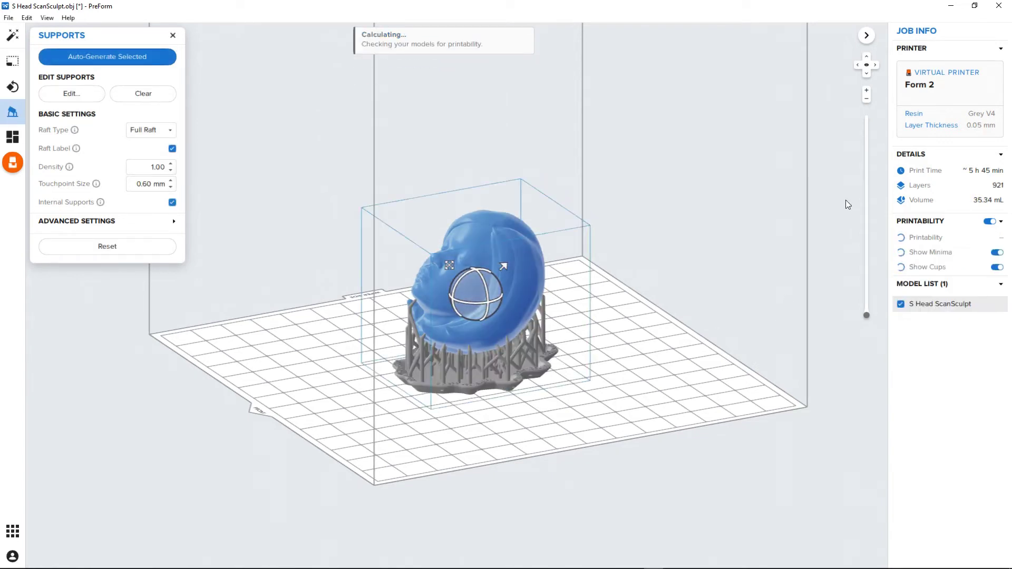
pyautogui.moveTo(867, 315); pyautogui.dragTo(870, 294)
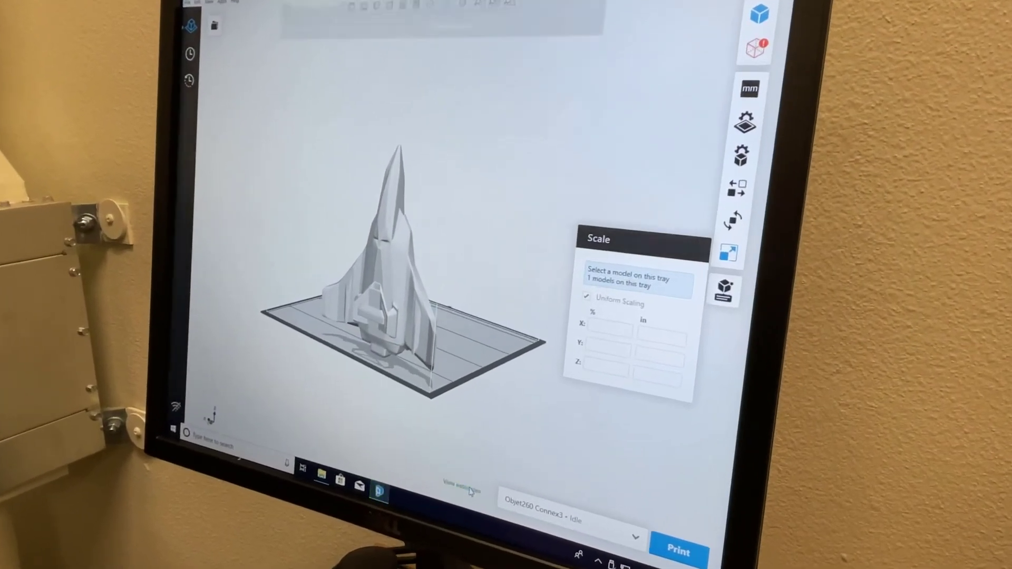
# - Open the Tray Estimations dialog for the current tray
pyautogui.click(472, 464)
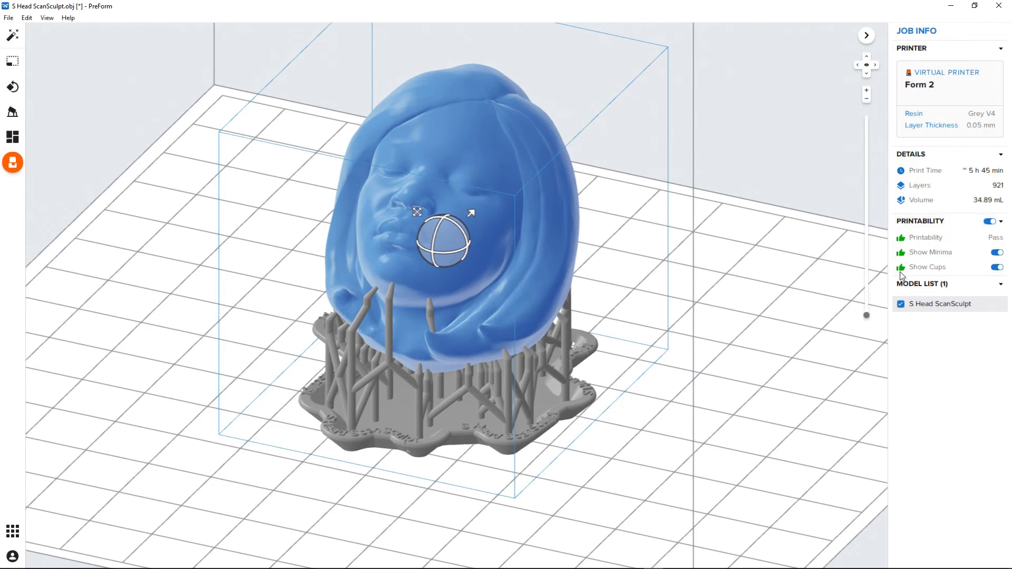
# - Step the slice preview from the raft through the supports up to layer 435
pyautogui.click(867, 315)
pyautogui.press('Up')
pyautogui.press('Up')
pyautogui.press('Up')
pyautogui.press('Up')
pyautogui.press('Up')
pyautogui.press('Up')
pyautogui.press('Up')
pyautogui.press('Up')
pyautogui.press('Up')
pyautogui.press('Up')
pyautogui.press('Up')
pyautogui.press('Up')
pyautogui.press('Up')
pyautogui.press('Up')
pyautogui.press('Up')
pyautogui.press('Up')
pyautogui.press('Up')
pyautogui.press('Up')
pyautogui.press('Up')
pyautogui.press('Up')
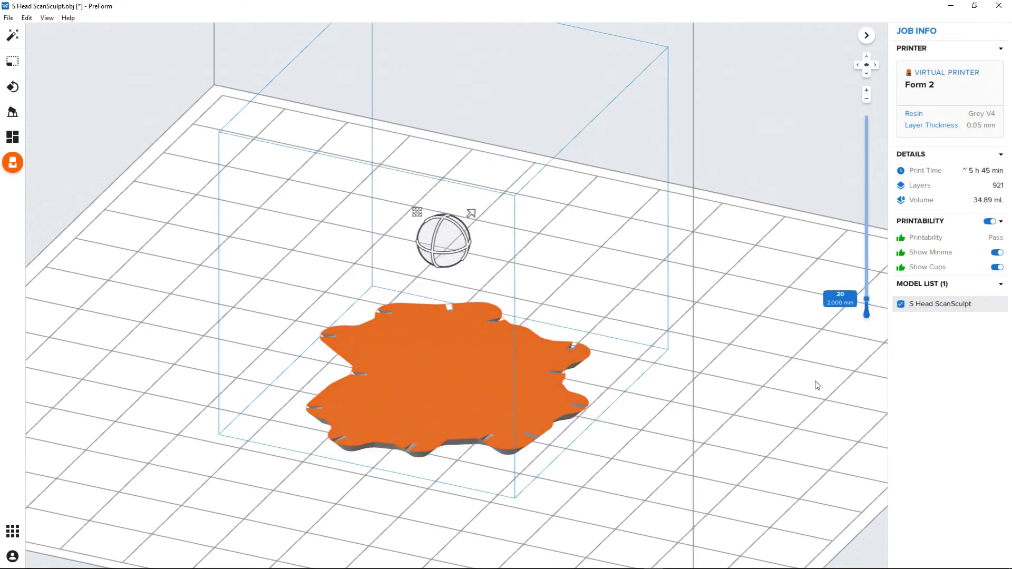
pyautogui.press('Up')
pyautogui.press('Up')
pyautogui.press('Up')
pyautogui.press('Up')
pyautogui.press('Up')
pyautogui.press('Up')
pyautogui.press('Up')
pyautogui.press('Up')
pyautogui.press('Up')
pyautogui.press('Up')
pyautogui.press('Up')
pyautogui.press('Up')
pyautogui.press('Up')
pyautogui.press('Up')
pyautogui.press('Up')
pyautogui.press('Up')
pyautogui.press('Up')
pyautogui.press('Up')
pyautogui.press('Up')
pyautogui.press('Up')
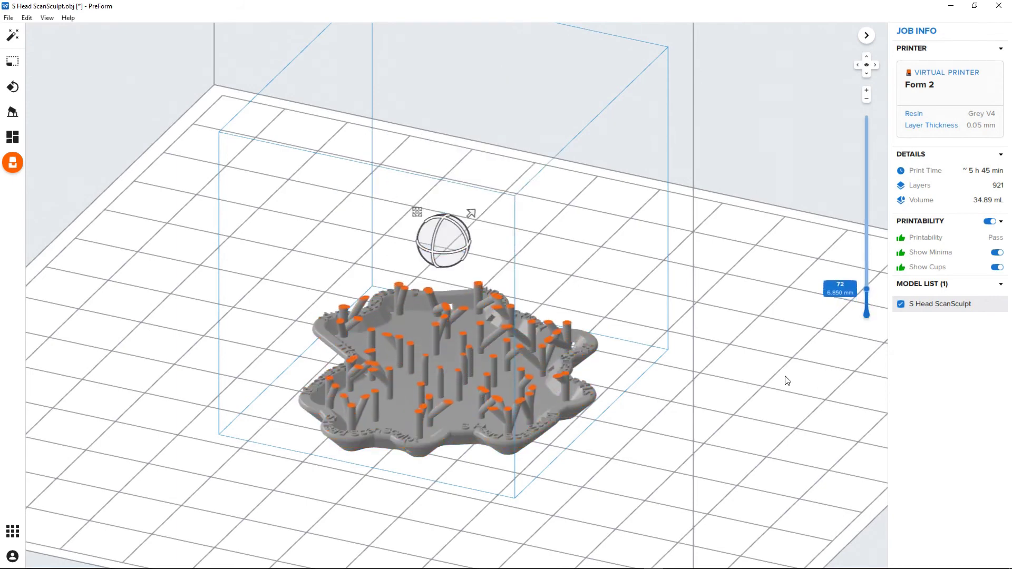
pyautogui.moveTo(775, 350); pyautogui.dragTo(851, 357, button='right')
pyautogui.press('Up')
pyautogui.press('Up')
pyautogui.press('Up')
pyautogui.press('Up')
pyautogui.press('Up')
pyautogui.press('Up')
pyautogui.press('Up')
pyautogui.press('Up')
pyautogui.press('Up')
pyautogui.press('Up')
pyautogui.press('Up')
pyautogui.press('Up')
pyautogui.press('Up')
pyautogui.press('Up')
pyautogui.press('Up')
pyautogui.press('Up')
pyautogui.press('Up')
pyautogui.press('Up')
pyautogui.press('Up')
pyautogui.press('Up')
pyautogui.press('Up')
pyautogui.press('Up')
pyautogui.press('Up')
pyautogui.press('Up')
pyautogui.press('Up')
pyautogui.press('Up')
pyautogui.press('Up')
pyautogui.press('Up')
pyautogui.press('Up')
pyautogui.press('Up')
pyautogui.press('Up')
pyautogui.press('Up')
pyautogui.press('Up')
pyautogui.press('Up')
pyautogui.press('Up')
pyautogui.press('Up')
pyautogui.press('Up')
pyautogui.press('Up')
pyautogui.press('Up')
pyautogui.press('Up')
pyautogui.press('Up')
pyautogui.press('Up')
pyautogui.press('Up')
pyautogui.press('Up')
pyautogui.press('Up')
pyautogui.press('Up')
pyautogui.press('Up')
pyautogui.press('Up')
pyautogui.press('Up')
pyautogui.press('Up')
pyautogui.press('Up')
pyautogui.press('Up')
pyautogui.press('Up')
pyautogui.press('Up')
pyautogui.press('Up')
pyautogui.press('Up')
pyautogui.press('Up')
pyautogui.press('Up')
pyautogui.press('Up')
pyautogui.press('Up')
pyautogui.press('Up')
pyautogui.press('Up')
pyautogui.press('Up')
pyautogui.press('Up')
pyautogui.press('Up')
pyautogui.press('Up')
pyautogui.press('Up')
pyautogui.press('Up')
pyautogui.press('Up')
pyautogui.press('Up')
pyautogui.press('Up')
pyautogui.press('Up')
pyautogui.press('Up')
pyautogui.press('Up')
pyautogui.press('Up')
pyautogui.press('Up')
pyautogui.press('Up')
pyautogui.press('Up')
pyautogui.press('Up')
pyautogui.press('Up')
pyautogui.press('Up')
pyautogui.press('Up')
pyautogui.press('Up')
pyautogui.press('Up')
pyautogui.press('Up')
pyautogui.press('Up')
pyautogui.press('Up')
pyautogui.press('Up')
pyautogui.press('Up')
pyautogui.press('Up')
pyautogui.press('Up')
pyautogui.press('Up')
pyautogui.press('Up')
pyautogui.press('Up')
pyautogui.press('Up')
pyautogui.press('Up')
pyautogui.press('Up')
pyautogui.press('Up')
pyautogui.press('Up')
pyautogui.press('Up')
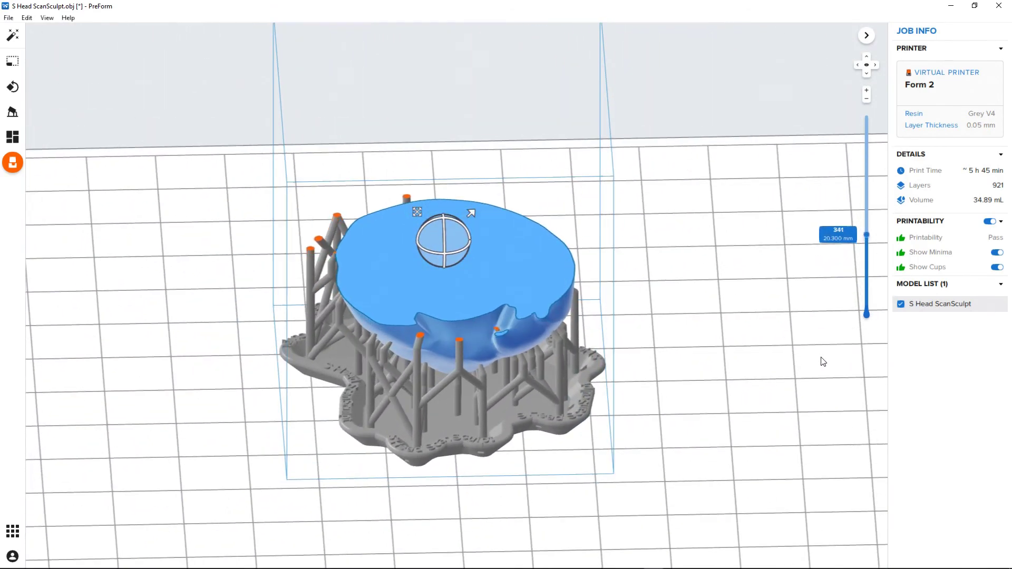
pyautogui.press('Up')
pyautogui.press('Up')
pyautogui.press('Up')
pyautogui.press('Up')
pyautogui.press('Up')
pyautogui.press('Up')
pyautogui.press('Up')
pyautogui.press('Up')
pyautogui.press('Up')
pyautogui.press('Up')
pyautogui.press('Up')
pyautogui.press('Up')
pyautogui.press('Up')
pyautogui.press('Up')
pyautogui.press('Up')
pyautogui.press('Up')
pyautogui.press('Up')
pyautogui.press('Up')
pyautogui.press('Up')
pyautogui.press('Up')
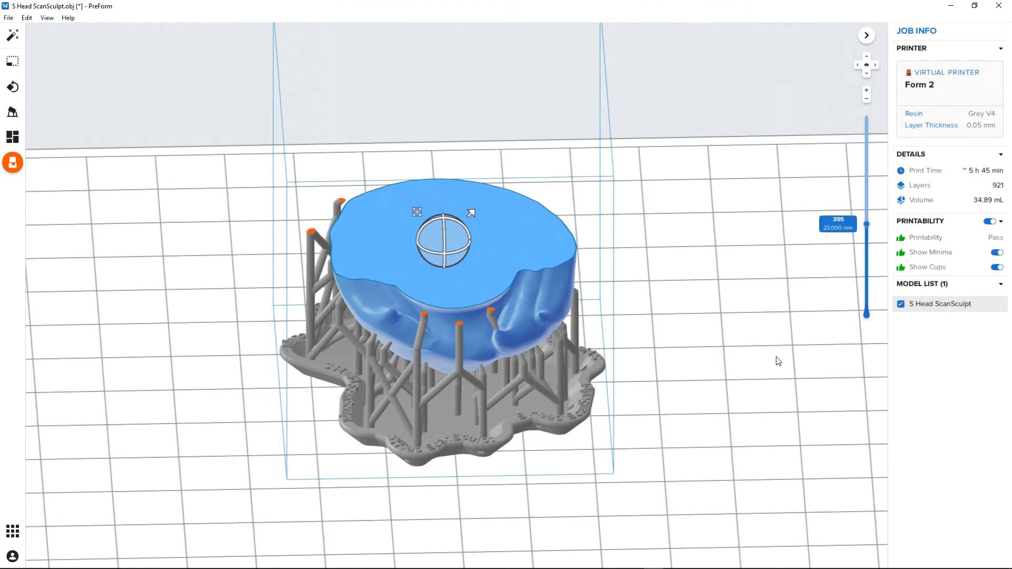
# - Raise the slice preview past layers 489 and 651 to layer 878 of 921 (47.350 mm)
pyautogui.press('Up')
pyautogui.press('Up')
pyautogui.press('Up')
pyautogui.press('Up')
pyautogui.press('Up')
pyautogui.press('Up')
pyautogui.press('Up')
pyautogui.press('Up')
pyautogui.press('Up')
pyautogui.press('Up')
pyautogui.press('Up')
pyautogui.press('Up')
pyautogui.press('Up')
pyautogui.press('Up')
pyautogui.press('Up')
pyautogui.press('Up')
pyautogui.press('Up')
pyautogui.press('Up')
pyautogui.press('Up')
pyautogui.press('Up')
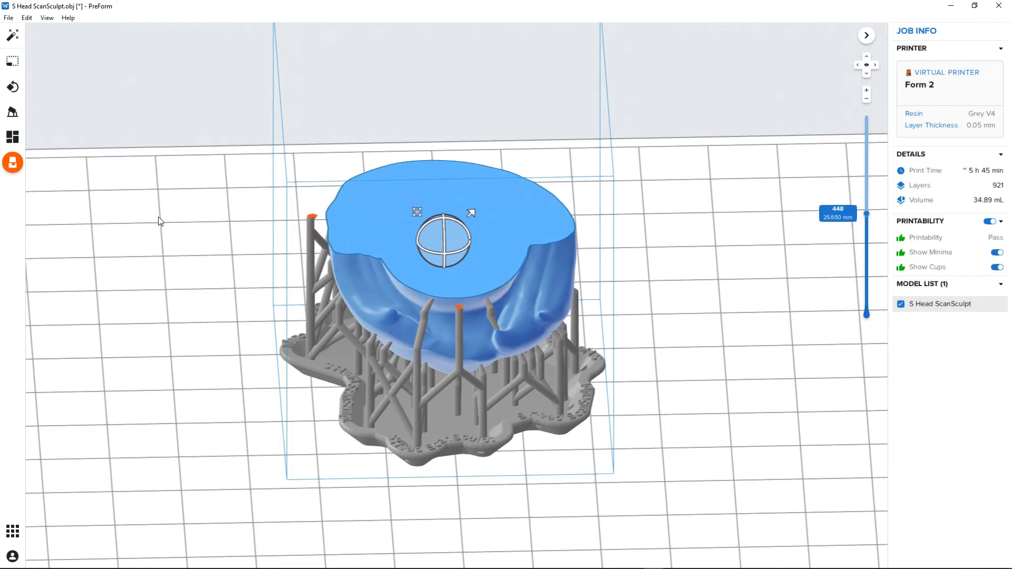
pyautogui.moveTo(158, 219); pyautogui.dragTo(219, 294, button='right')
pyautogui.press('Up')
pyautogui.press('Up')
pyautogui.press('Up')
pyautogui.press('Up')
pyautogui.press('Up')
pyautogui.press('Up')
pyautogui.press('Up')
pyautogui.press('Up')
pyautogui.press('Up')
pyautogui.press('Up')
pyautogui.press('Up')
pyautogui.press('Up')
pyautogui.press('Up')
pyautogui.press('Up')
pyautogui.press('Up')
pyautogui.press('Up')
pyautogui.press('Up')
pyautogui.press('Up')
pyautogui.press('Up')
pyautogui.press('Up')
pyautogui.press('Up')
pyautogui.press('Up')
pyautogui.press('Up')
pyautogui.press('Up')
pyautogui.press('Up')
pyautogui.press('Up')
pyautogui.press('Up')
pyautogui.press('Up')
pyautogui.press('Up')
pyautogui.press('Up')
pyautogui.press('Up')
pyautogui.press('Up')
pyautogui.press('Up')
pyautogui.press('Up')
pyautogui.press('Up')
pyautogui.press('Up')
pyautogui.press('Up')
pyautogui.press('Up')
pyautogui.press('Up')
pyautogui.press('Up')
pyautogui.press('Up')
pyautogui.press('Up')
pyautogui.press('Up')
pyautogui.press('Up')
pyautogui.press('Up')
pyautogui.press('Up')
pyautogui.press('Up')
pyautogui.press('Up')
pyautogui.press('Up')
pyautogui.press('Up')
pyautogui.press('Up')
pyautogui.press('Up')
pyautogui.press('Up')
pyautogui.press('Up')
pyautogui.press('Up')
pyautogui.press('Up')
pyautogui.press('Up')
pyautogui.press('Up')
pyautogui.press('Up')
pyautogui.press('Up')
pyautogui.moveTo(691, 456); pyautogui.dragTo(754, 450, button='right')
pyautogui.press('Up')
pyautogui.press('Up')
pyautogui.press('Up')
pyautogui.press('Up')
pyautogui.press('Up')
pyautogui.press('Up')
pyautogui.press('Up')
pyautogui.press('Up')
pyautogui.press('Up')
pyautogui.press('Up')
pyautogui.press('Up')
pyautogui.press('Up')
pyautogui.press('Up')
pyautogui.press('Up')
pyautogui.press('Up')
pyautogui.press('Up')
pyautogui.press('Up')
pyautogui.press('Up')
pyautogui.press('Up')
pyautogui.press('Up')
pyautogui.press('Up')
pyautogui.press('Up')
pyautogui.press('Up')
pyautogui.press('Up')
pyautogui.press('Up')
pyautogui.press('Up')
pyautogui.press('Up')
pyautogui.press('Up')
pyautogui.press('Up')
pyautogui.press('Up')
pyautogui.press('Up')
pyautogui.press('Up')
pyautogui.press('Up')
pyautogui.press('Up')
pyautogui.press('Up')
pyautogui.press('Up')
pyautogui.press('Up')
pyautogui.press('Up')
pyautogui.press('Up')
pyautogui.press('Up')
pyautogui.press('Up')
pyautogui.press('Up')
pyautogui.press('Up')
pyautogui.press('Up')
pyautogui.press('Up')
pyautogui.press('Up')
pyautogui.press('Up')
pyautogui.press('Up')
pyautogui.press('Up')
pyautogui.press('Up')
pyautogui.press('Up')
pyautogui.press('Up')
pyautogui.press('Up')
pyautogui.press('Up')
pyautogui.press('Up')
pyautogui.press('Up')
pyautogui.press('Up')
pyautogui.press('Up')
pyautogui.press('Up')
pyautogui.press('Up')
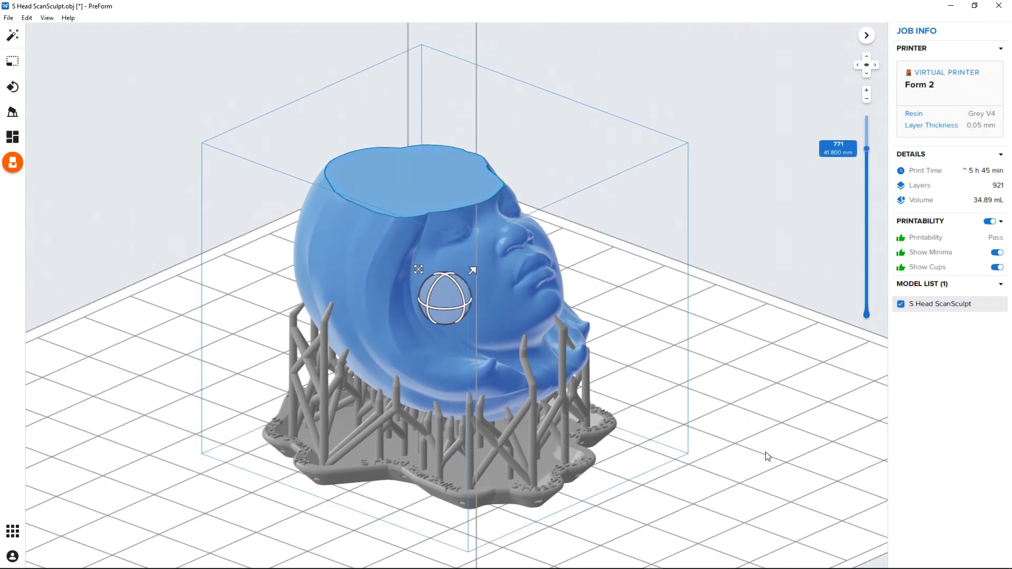
pyautogui.press('Up')
pyautogui.press('Up')
pyautogui.press('Up')
pyautogui.press('Up')
pyautogui.press('Up')
pyautogui.press('Up')
pyautogui.press('Up')
pyautogui.press('Up')
pyautogui.press('Up')
pyautogui.press('Up')
pyautogui.press('Up')
pyautogui.press('Up')
pyautogui.press('Up')
pyautogui.press('Up')
pyautogui.press('Up')
pyautogui.press('Up')
pyautogui.press('Up')
pyautogui.press('Up')
pyautogui.press('Up')
pyautogui.press('Up')
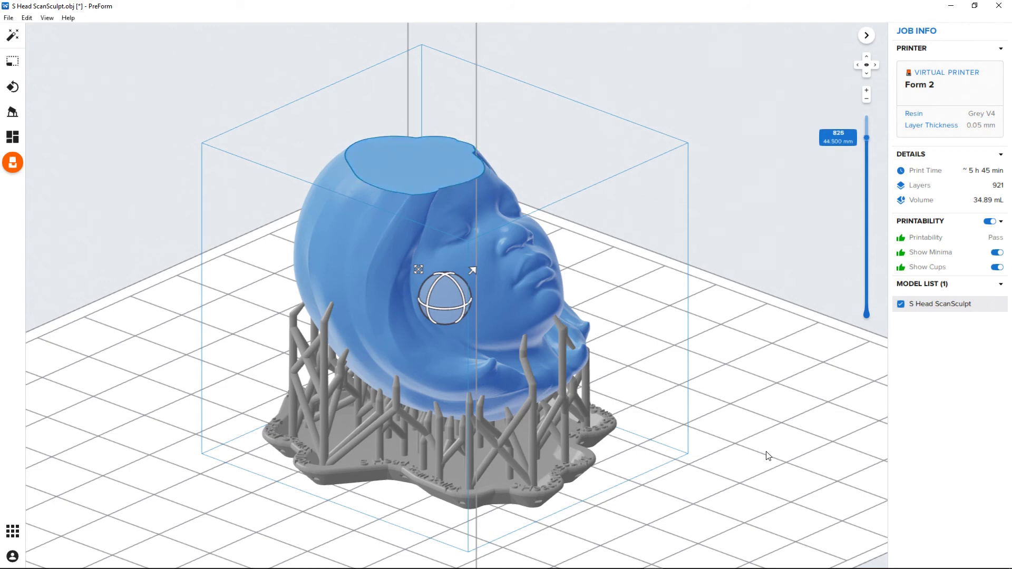
pyautogui.press('Up')
pyautogui.press('Up')
pyautogui.press('Up')
pyautogui.press('Up')
pyautogui.press('Up')
pyautogui.press('Up')
pyautogui.press('Up')
pyautogui.press('Up')
pyautogui.press('Up')
pyautogui.press('Up')
pyautogui.press('Up')
pyautogui.press('Up')
pyautogui.press('Up')
pyautogui.press('Up')
pyautogui.press('Up')
pyautogui.press('Up')
pyautogui.press('Up')
pyautogui.press('Up')
pyautogui.press('Up')
pyautogui.press('Up')
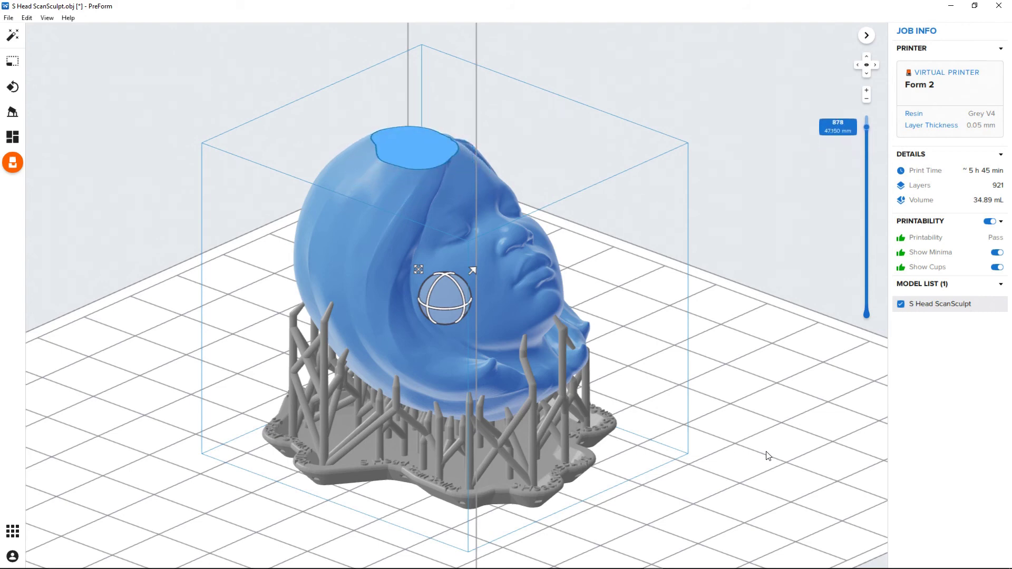
pyautogui.press('Up')
pyautogui.press('Up')
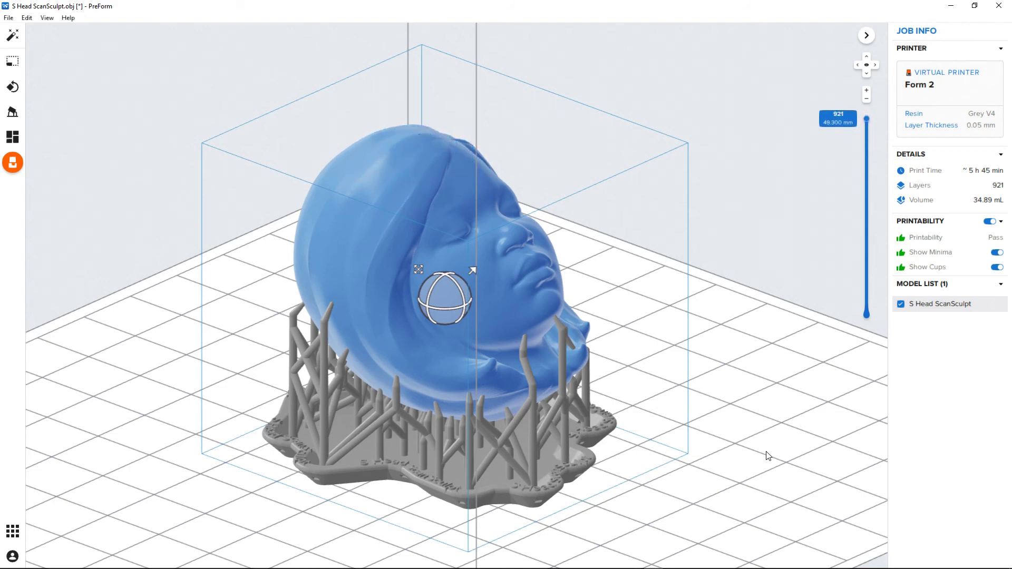